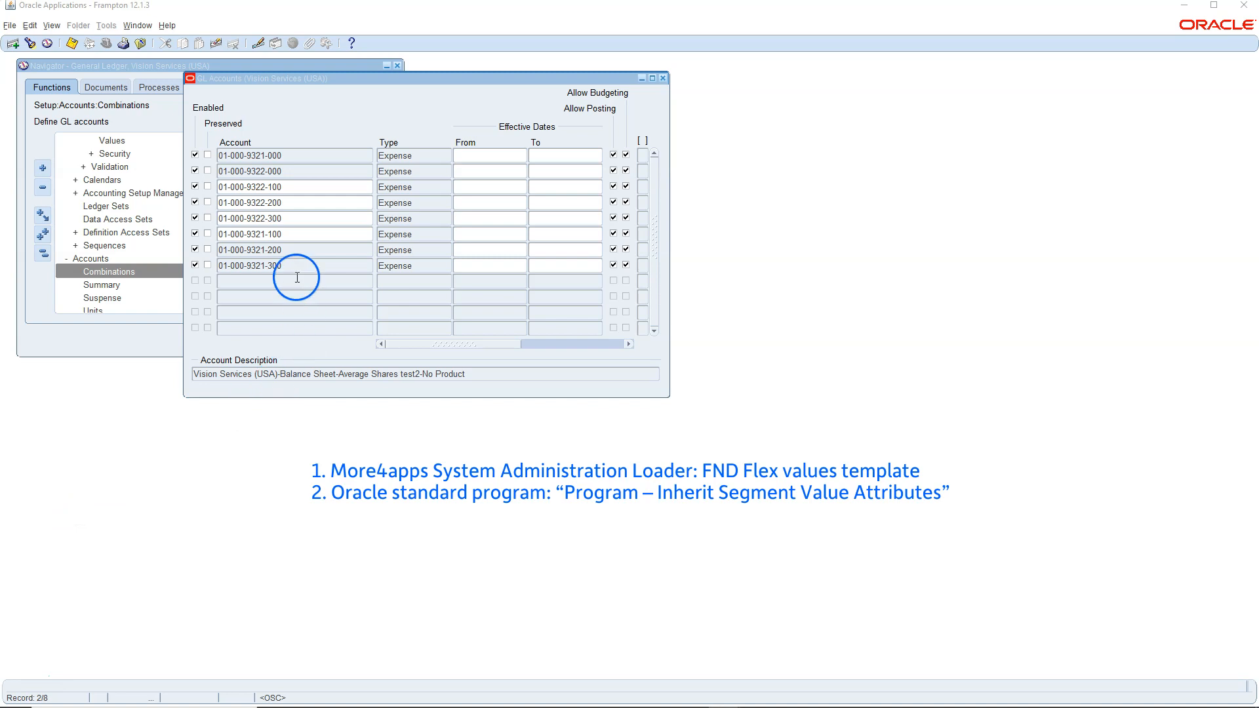
pyautogui.click(304, 239)
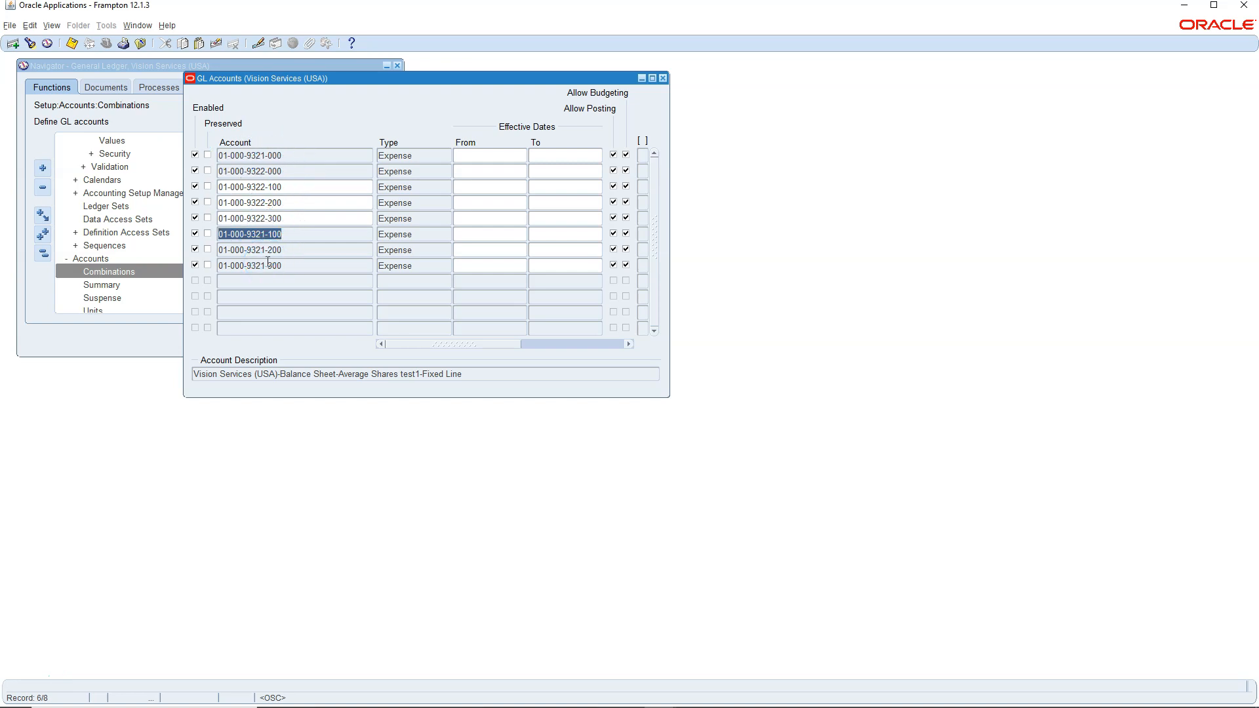
pyautogui.click(314, 202)
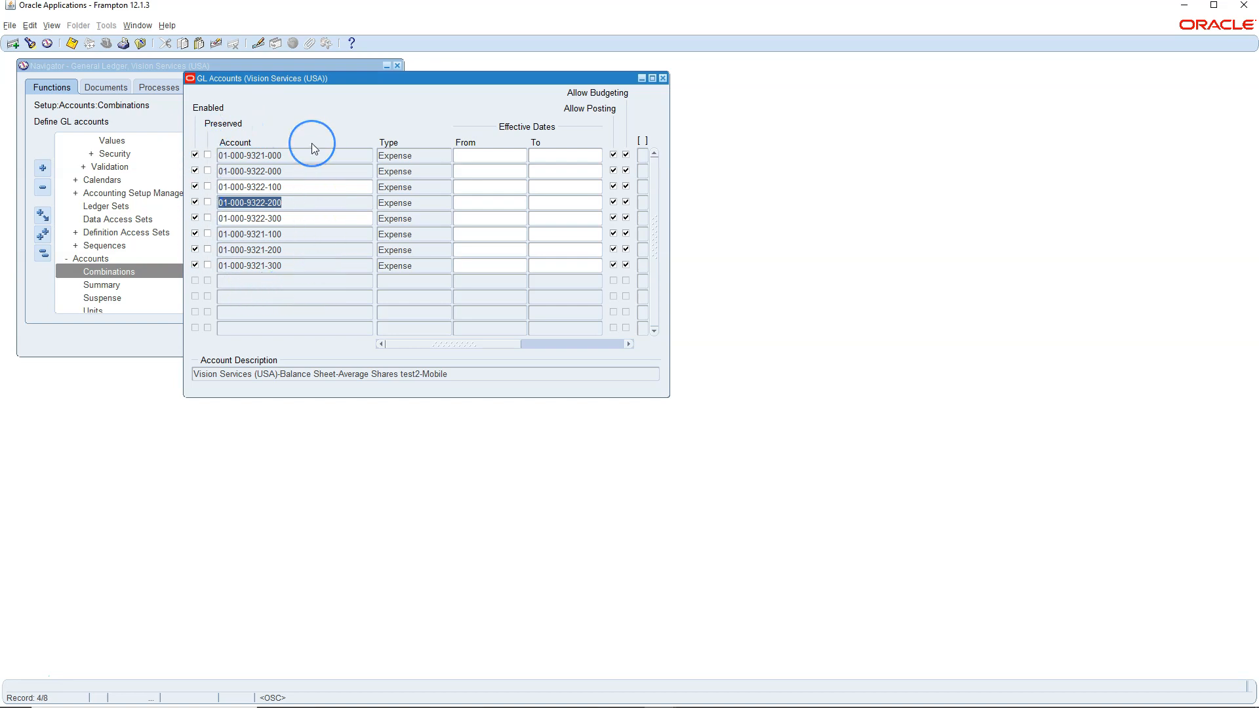
pyautogui.click(208, 203)
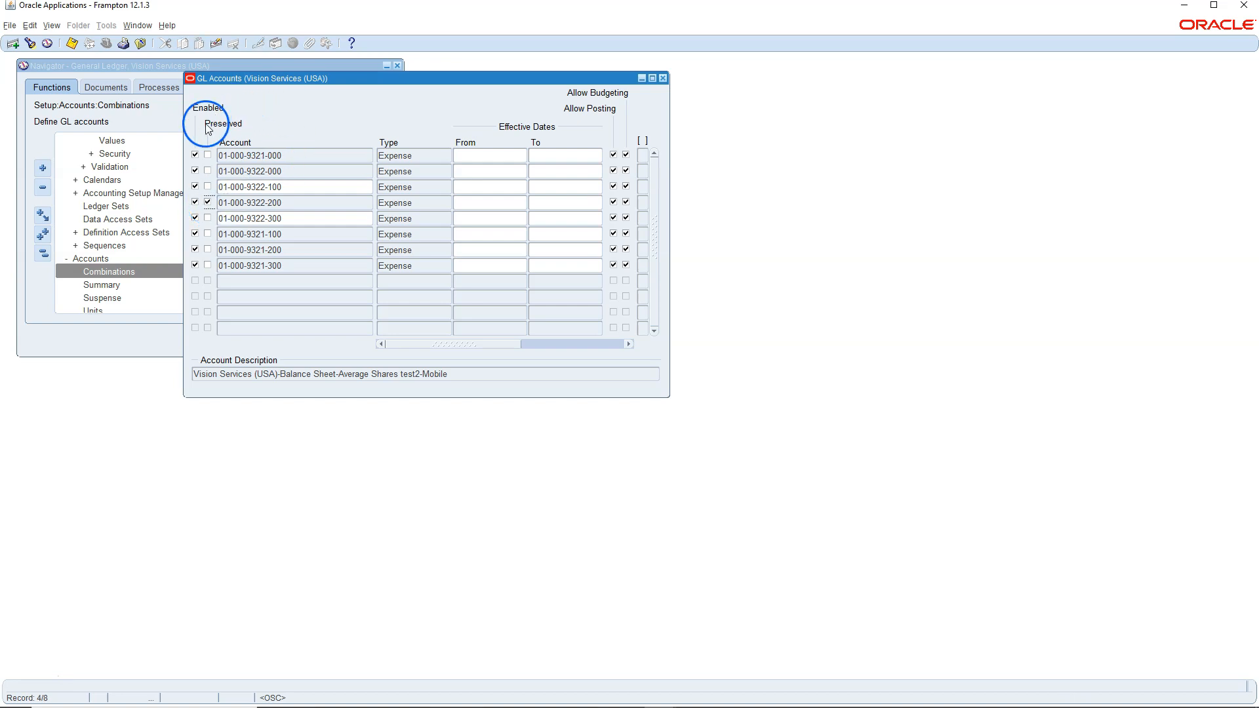
pyautogui.hotkey('ctrl', 's')
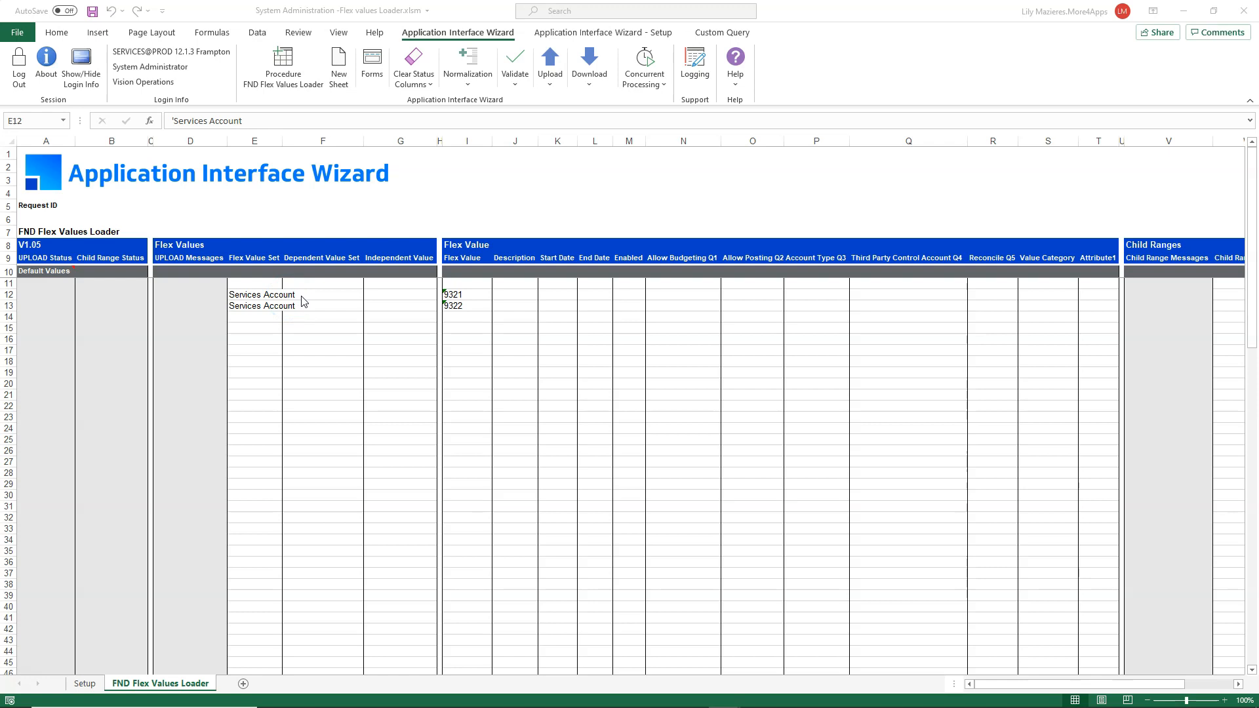
# In the Excel FND Flex Values Loader sheet, download the details of Services Account values 9321 and 9322 using the sheet data.
pyautogui.click(302, 297)
pyautogui.moveTo(487, 296); pyautogui.dragTo(485, 305)
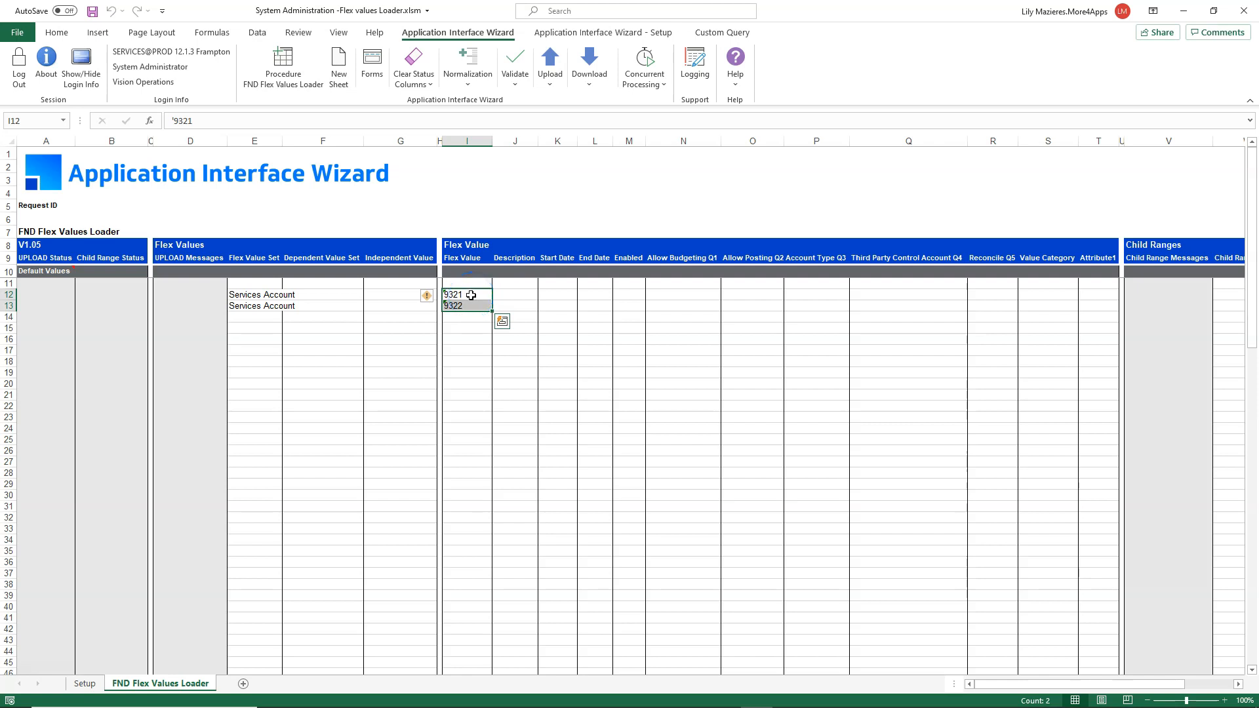
pyautogui.click(597, 82)
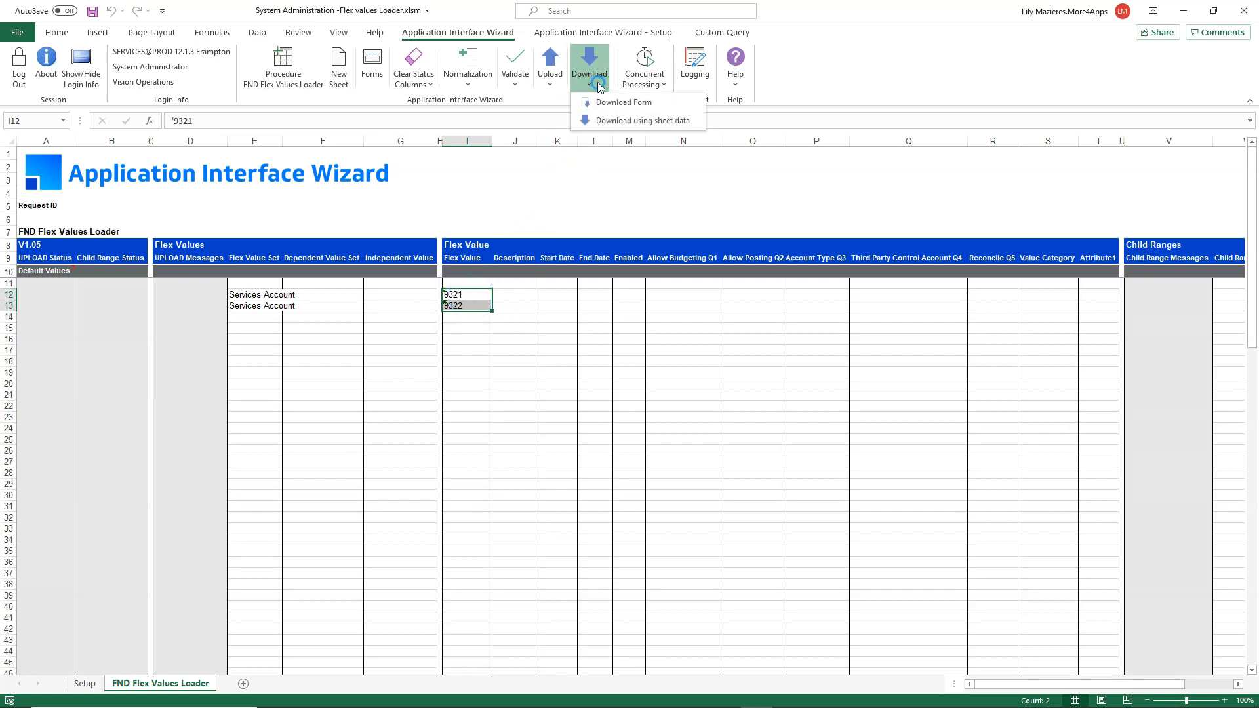
pyautogui.click(683, 121)
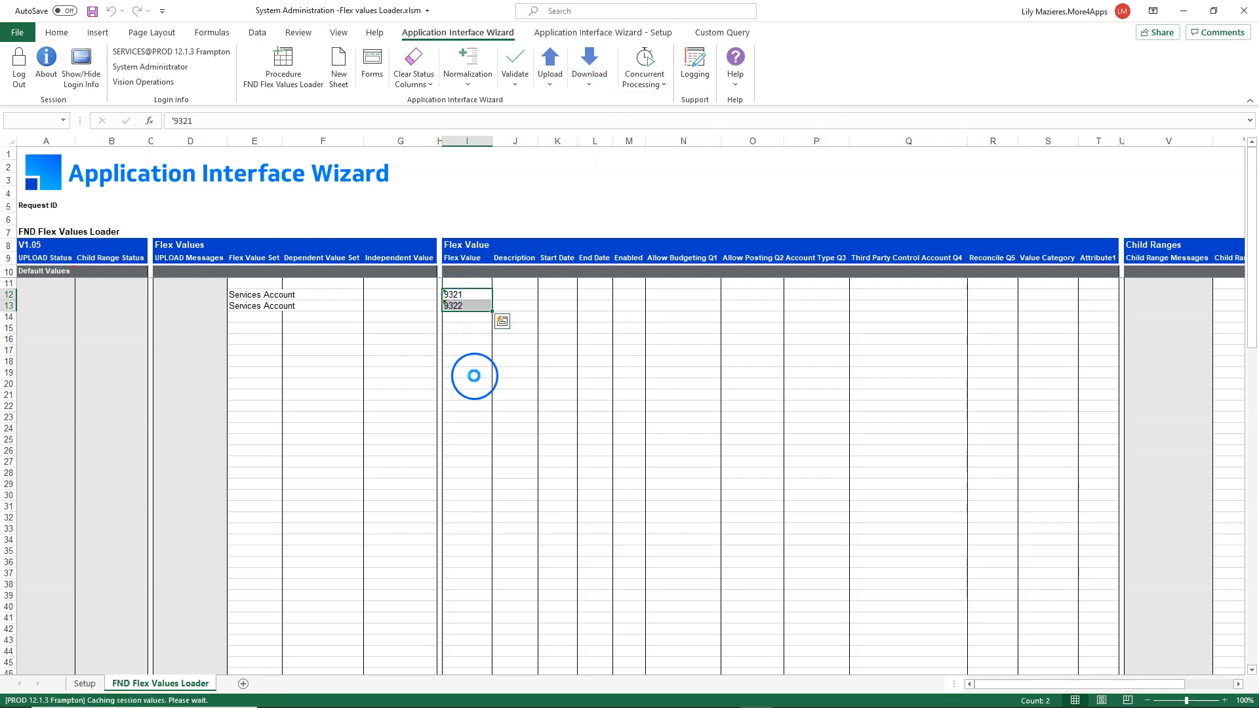
pyautogui.click(632, 412)
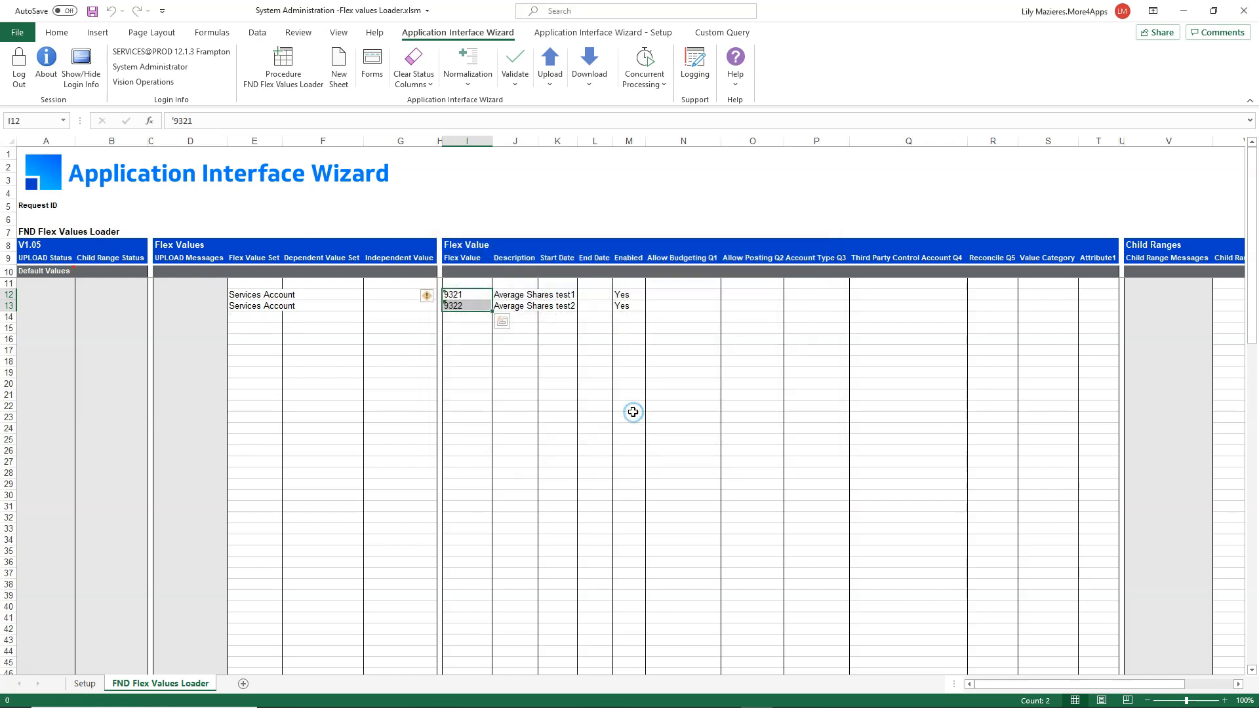
# Set Enabled to No for flex values 9321 and 9322.
pyautogui.write('No')
pyautogui.press('Return')
pyautogui.click(634, 297)
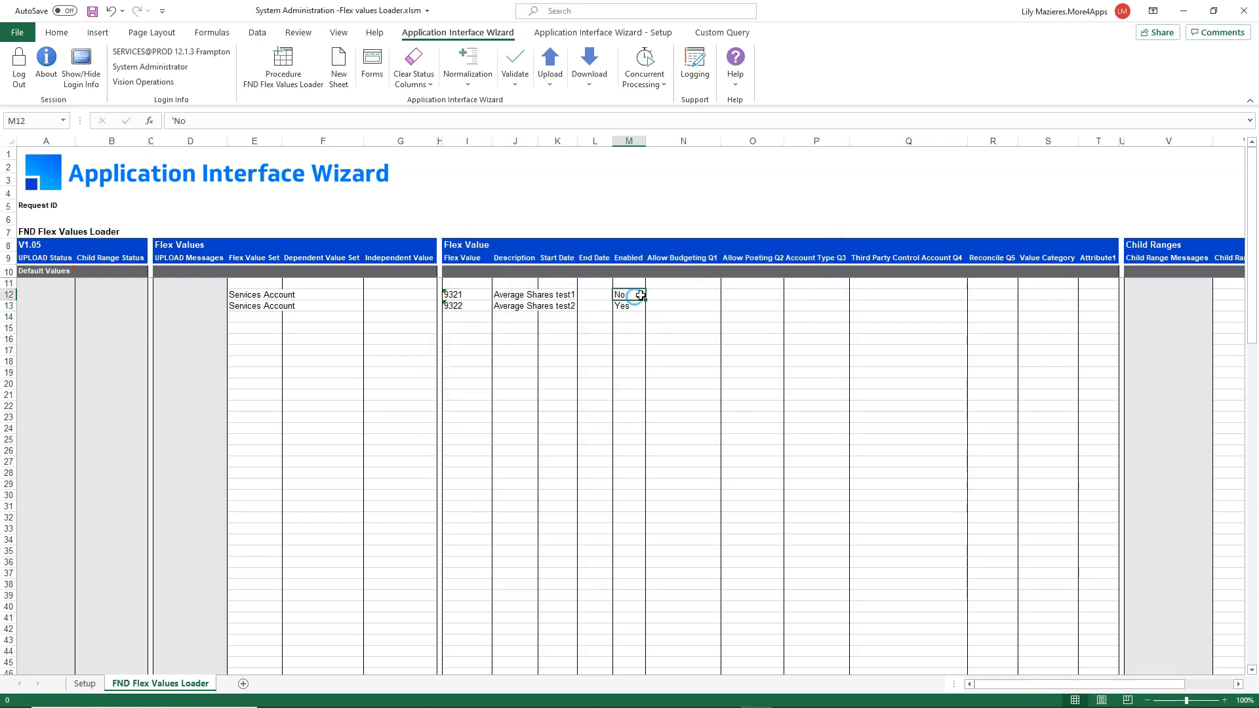
pyautogui.moveTo(644, 301); pyautogui.dragTo(643, 317)
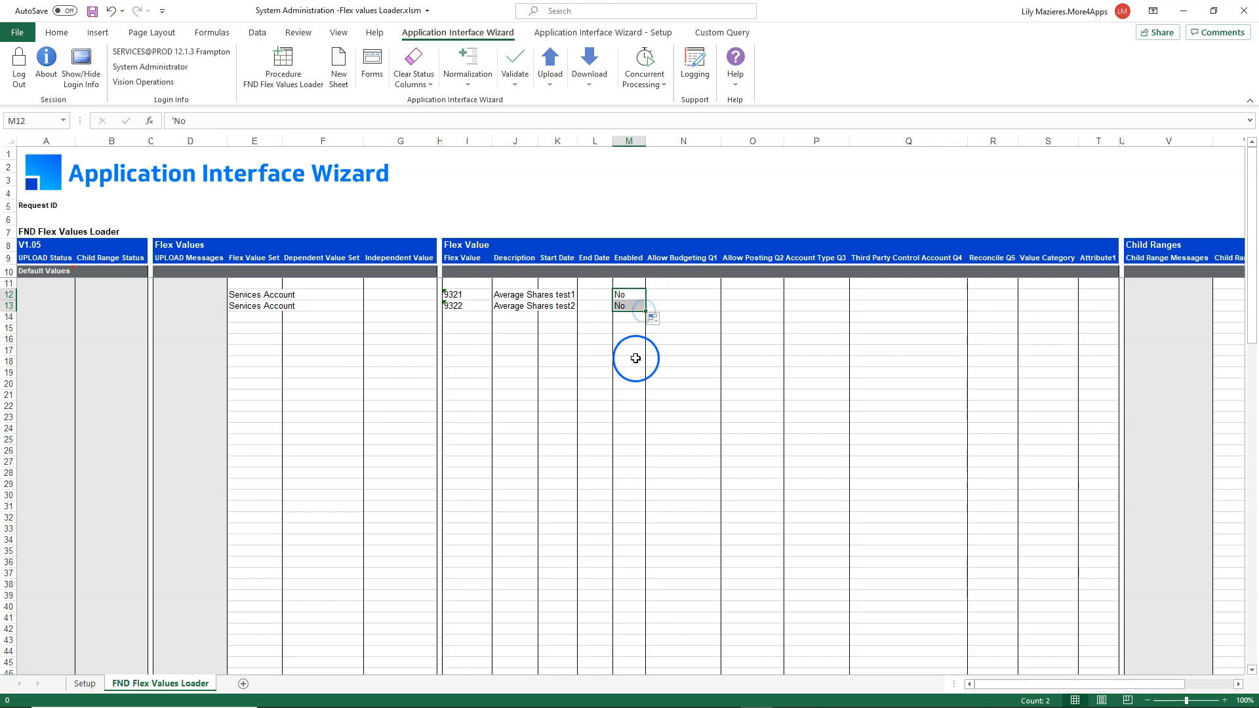
# Upload all rows of the flex values sheet, close the processing dialog and check both rows' upload status.
pyautogui.click(550, 97)
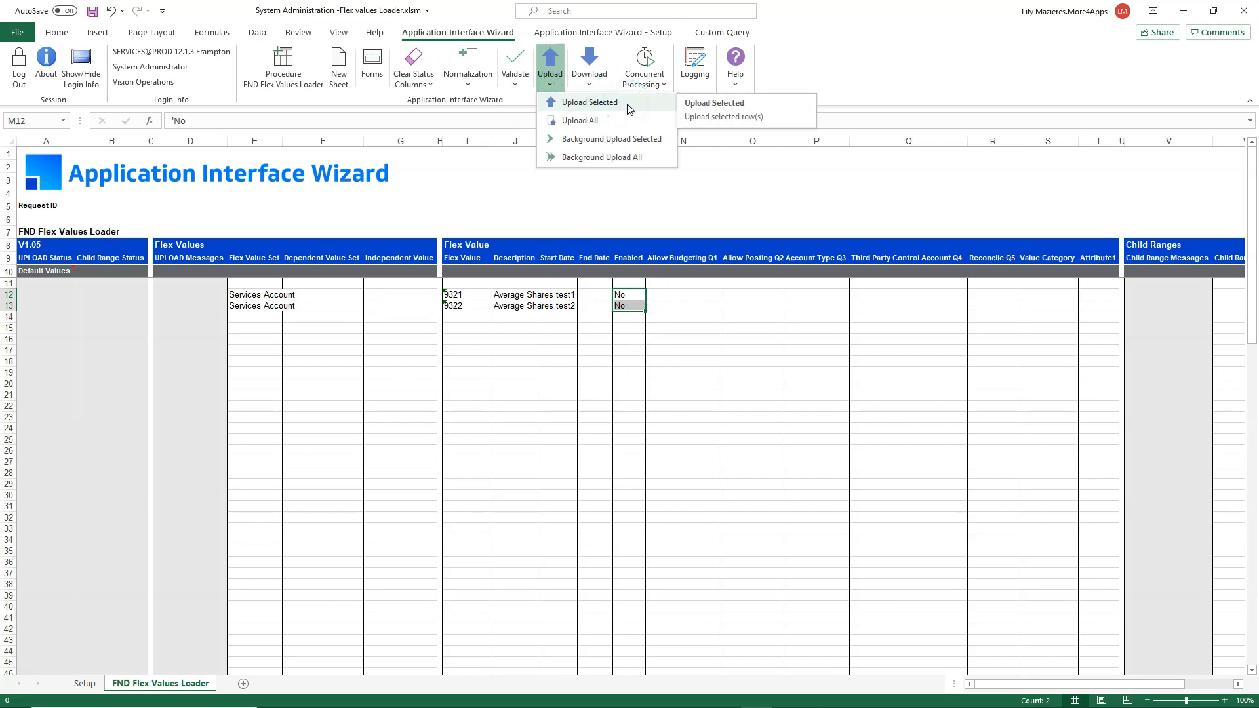
pyautogui.click(640, 122)
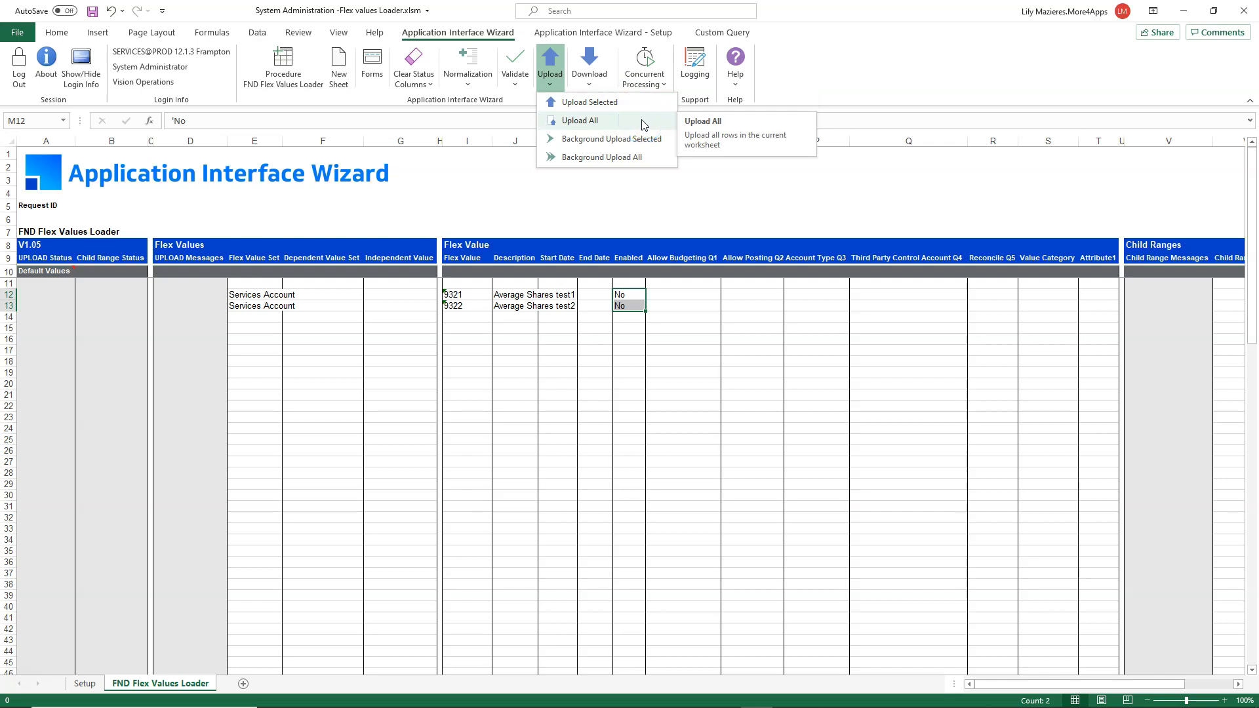
pyautogui.click(642, 120)
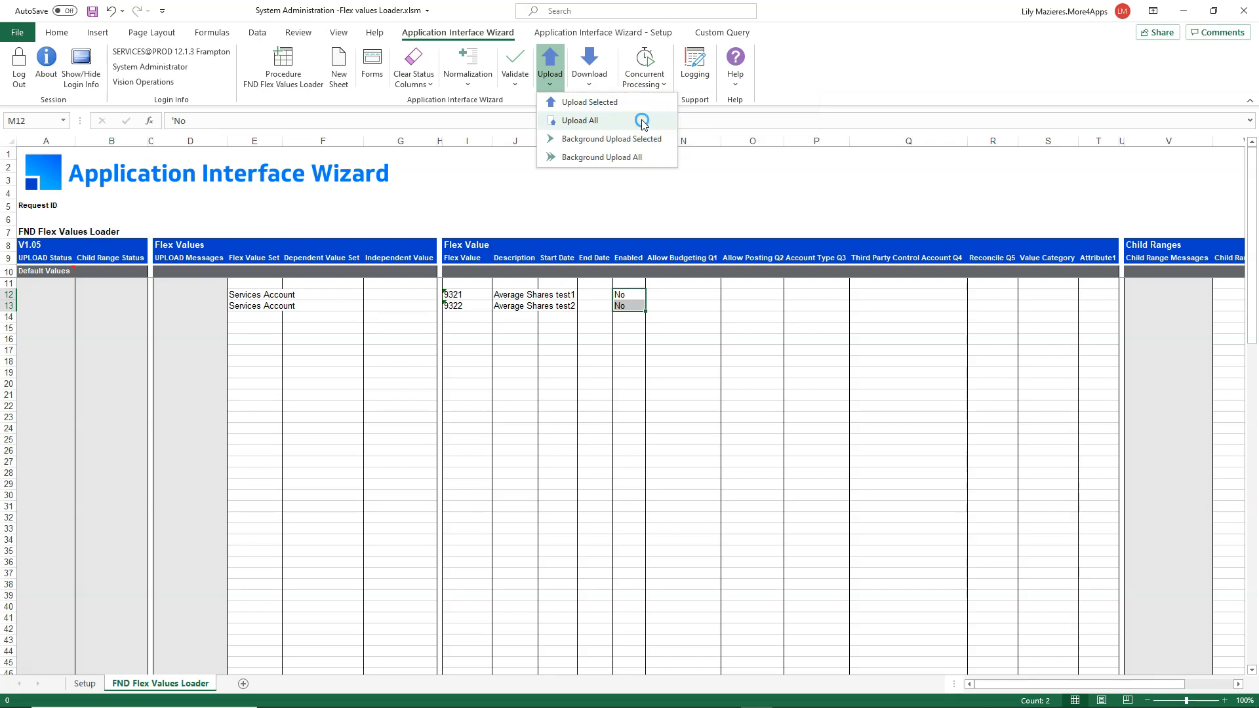
pyautogui.click(662, 445)
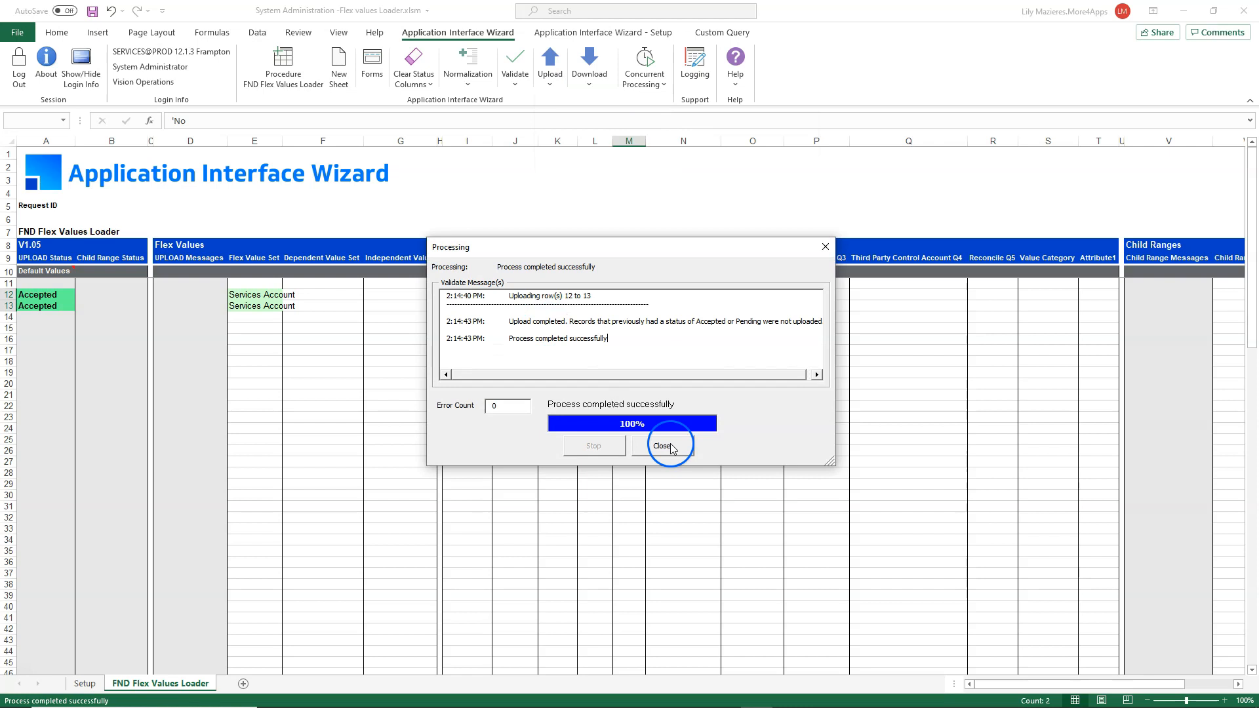
pyautogui.moveTo(48, 293); pyautogui.dragTo(52, 306)
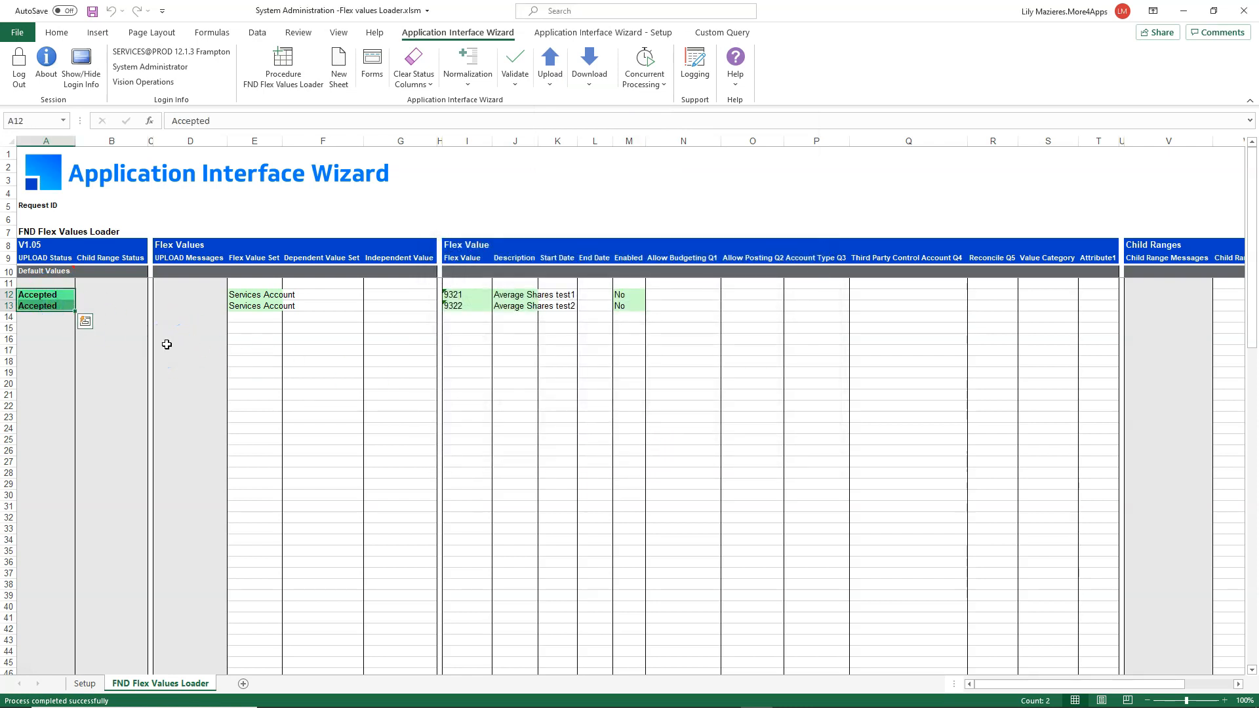
# Switch to Oracle Applications, close GL Accounts and start a new single request for Program - Inherit Segment Value Attributes.
pyautogui.click(78, 505)
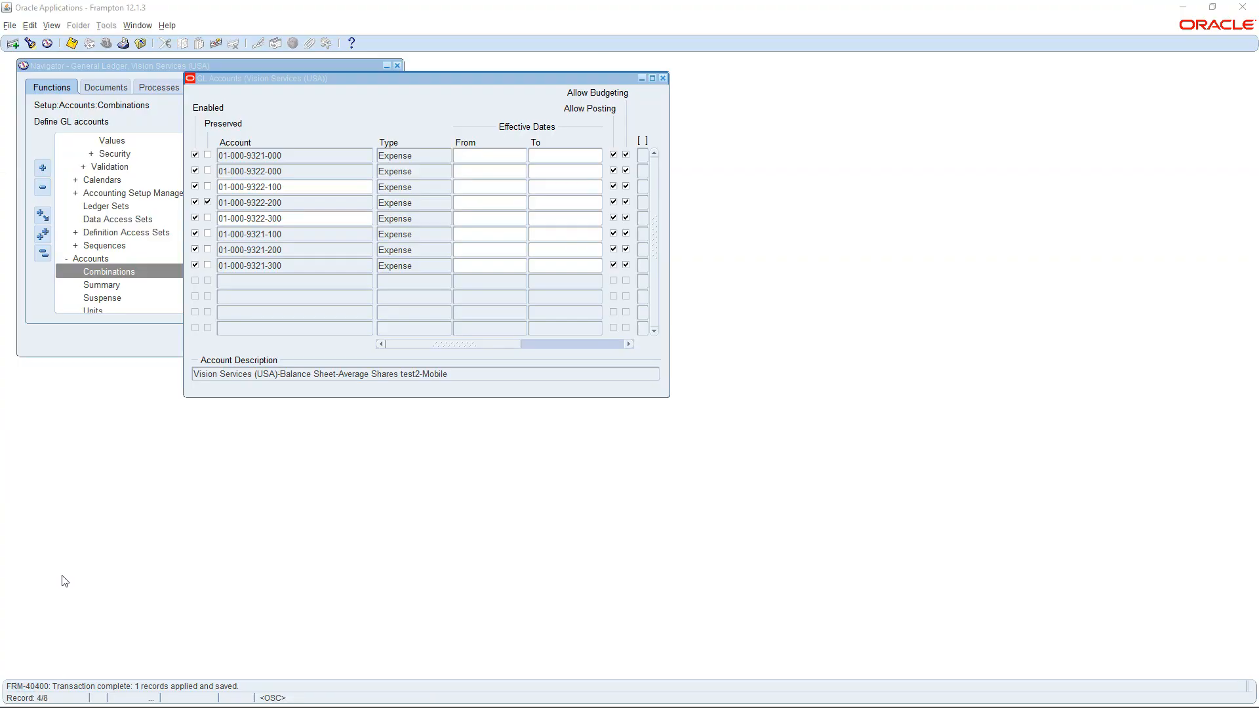
pyautogui.click(62, 540)
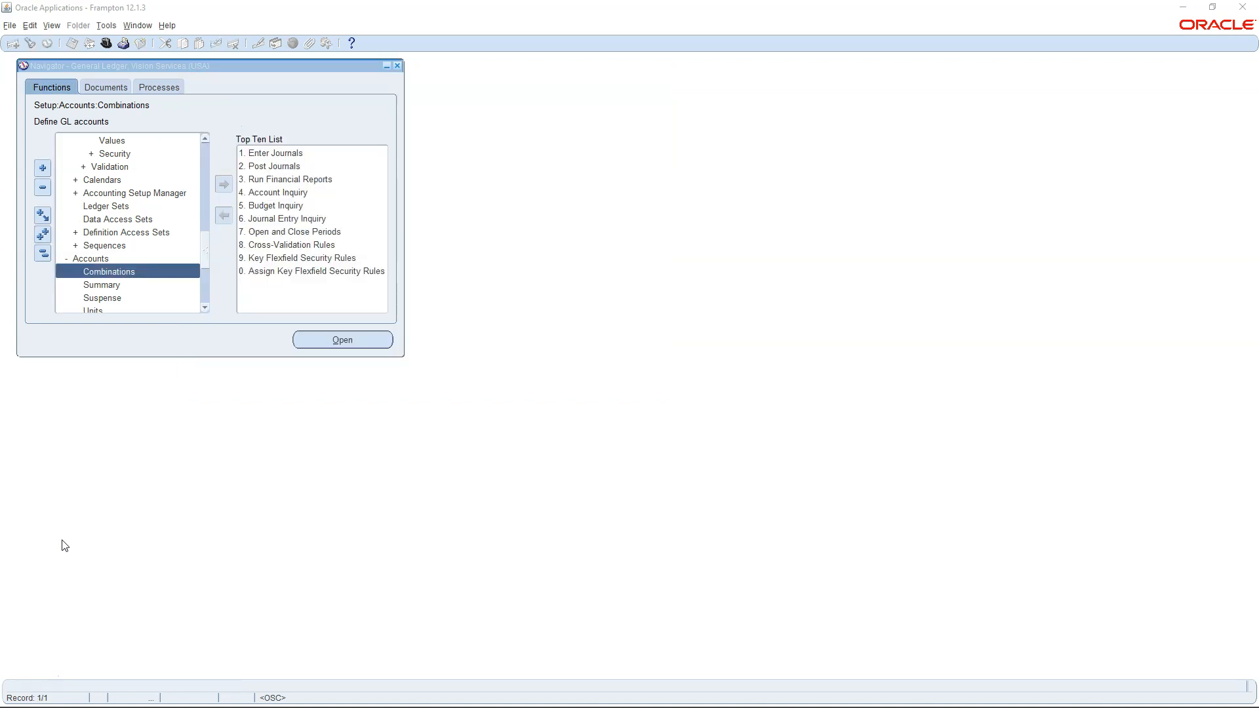
pyautogui.click(56, 26)
pyautogui.click(166, 342)
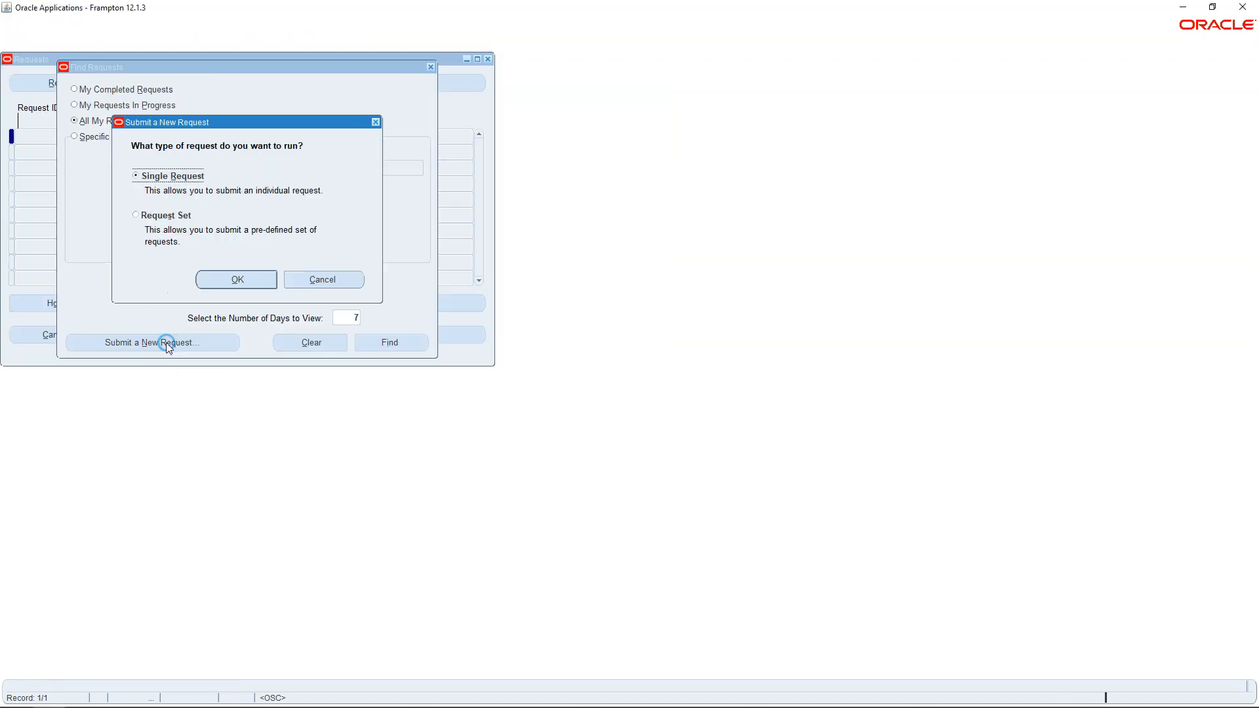
pyautogui.click(227, 276)
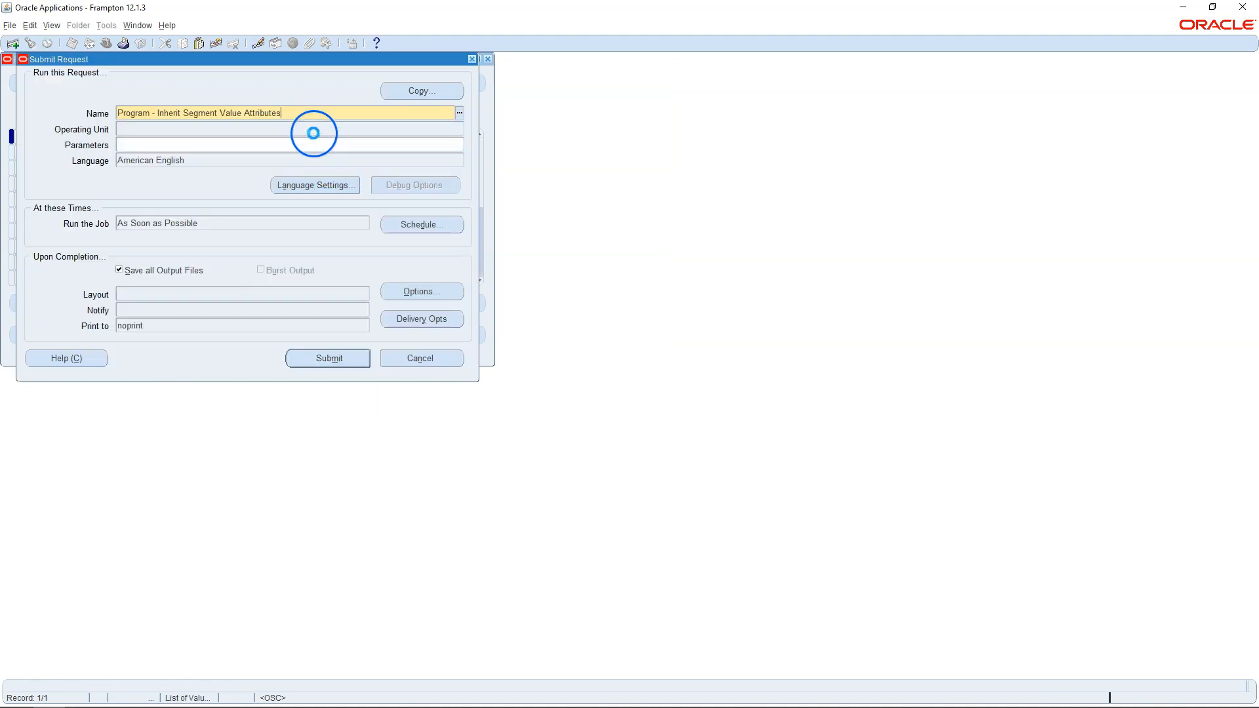
# Submit the request with Create Execution Report set to Yes, and decline submitting another request.
pyautogui.click(313, 143)
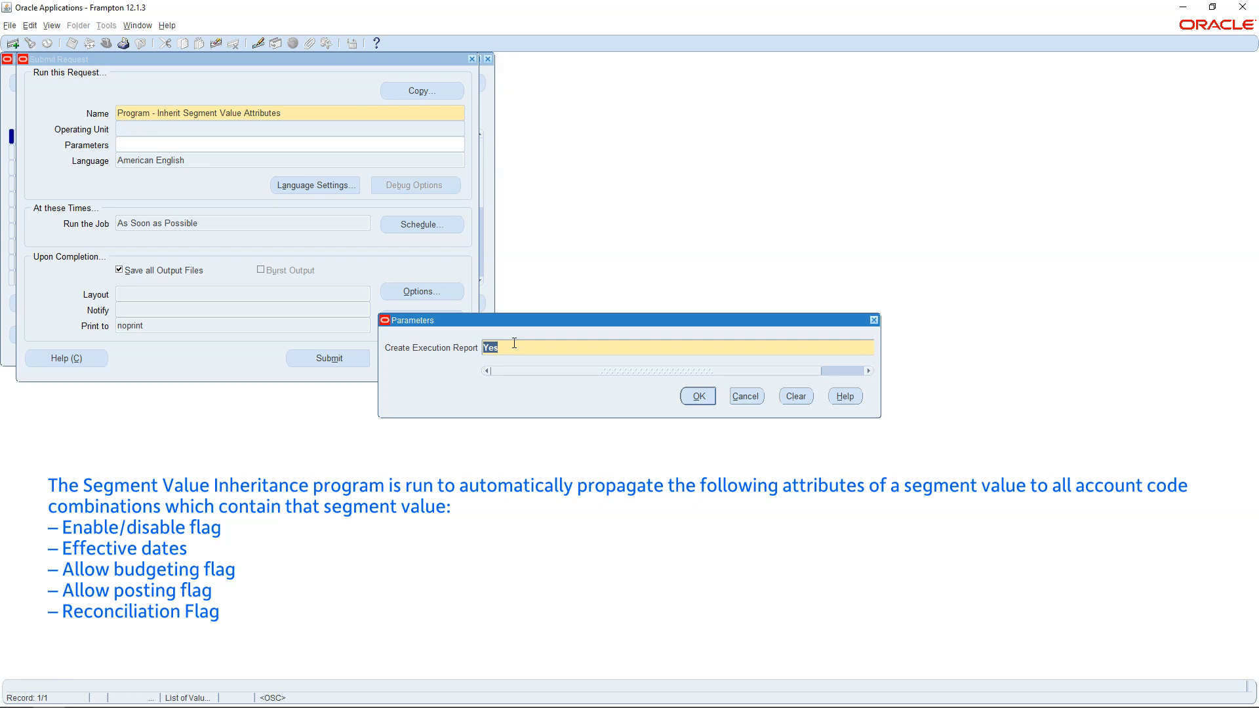
pyautogui.doubleClick(514, 345)
pyautogui.click(522, 345)
pyautogui.moveTo(488, 347)
pyautogui.mouseDown()
pyautogui.moveTo(500, 347)
pyautogui.moveTo(467, 347)
pyautogui.mouseUp()
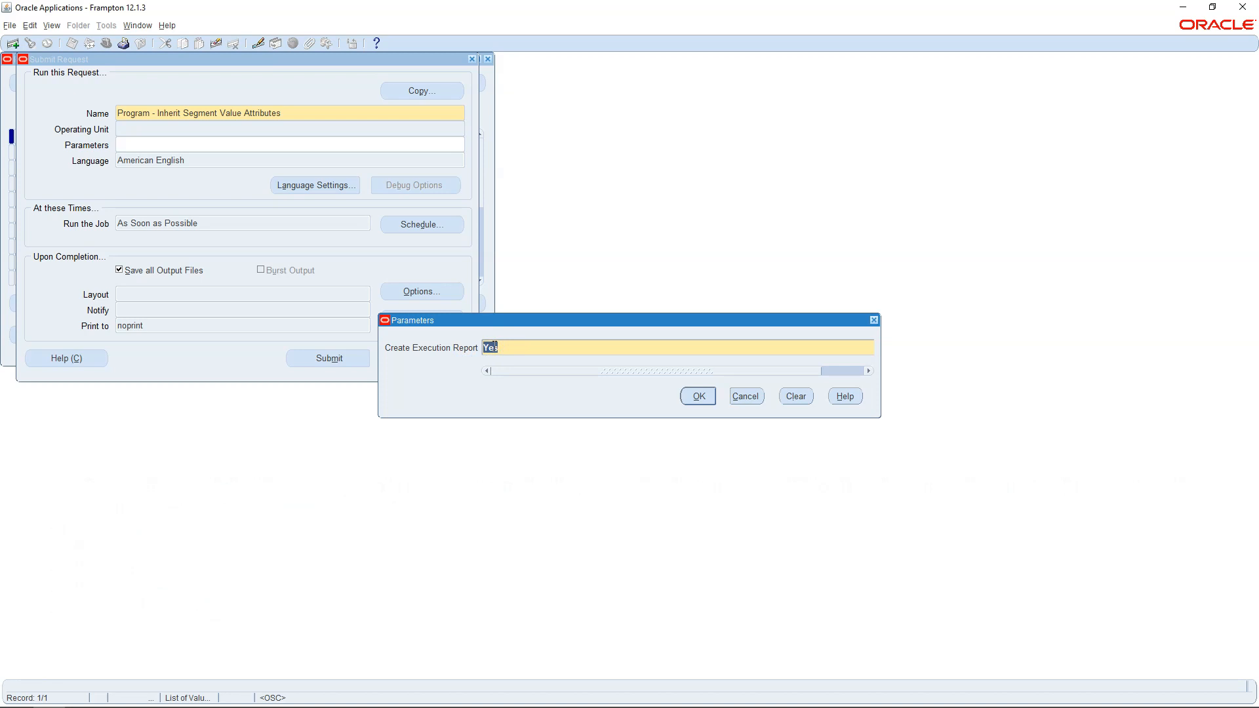
pyautogui.click(622, 380)
pyautogui.click(686, 396)
pyautogui.click(361, 360)
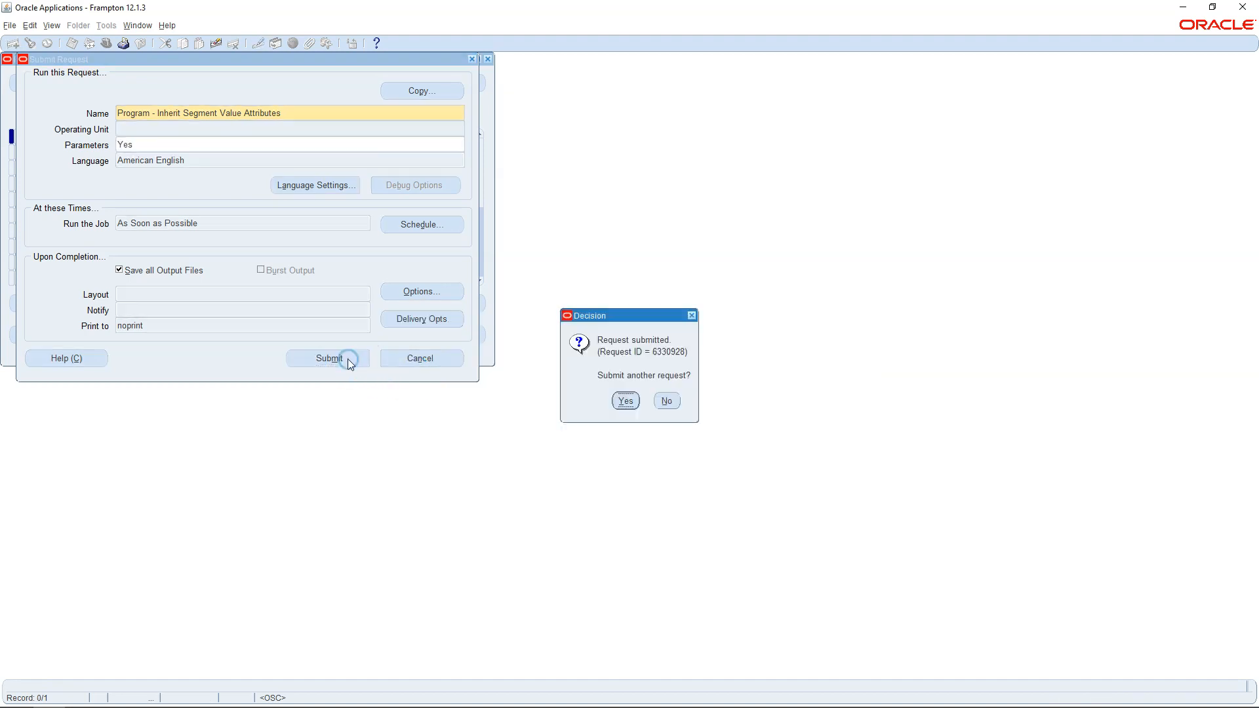
pyautogui.click(663, 401)
# Refresh the request list and open the inheritance program's output to compare each account's current and original Enabled attributes.
pyautogui.click(121, 85)
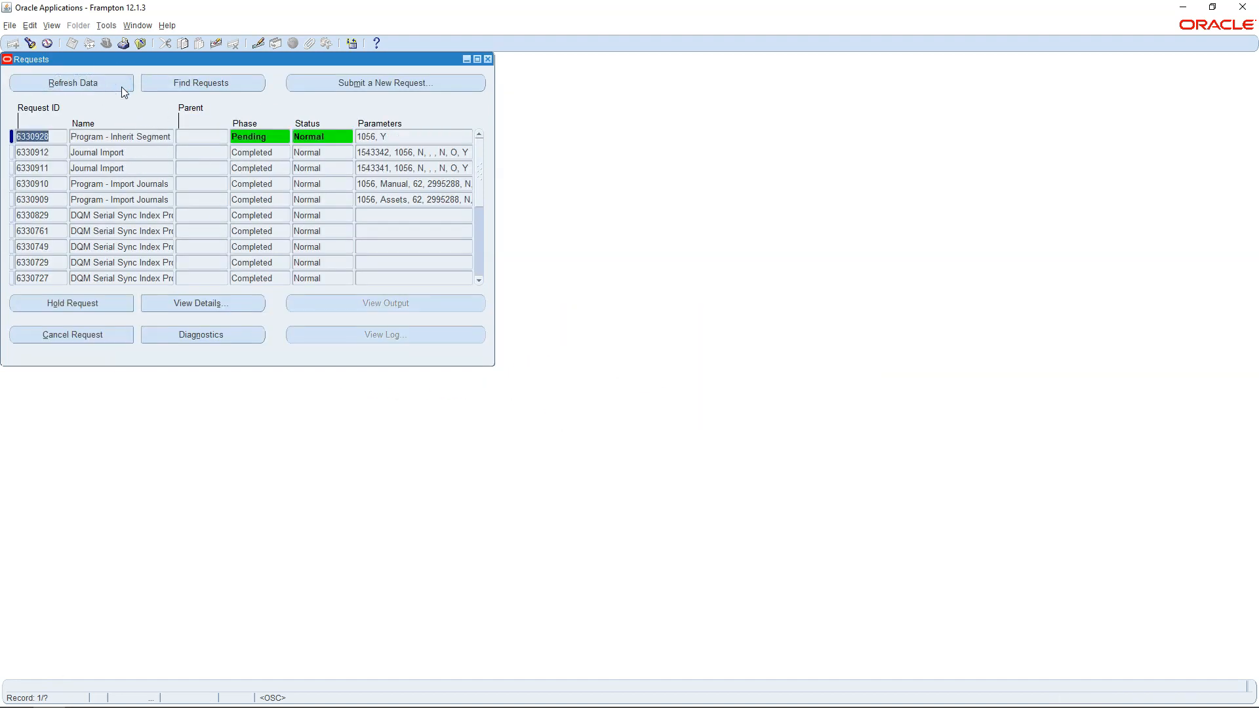
pyautogui.click(121, 85)
pyautogui.click(370, 307)
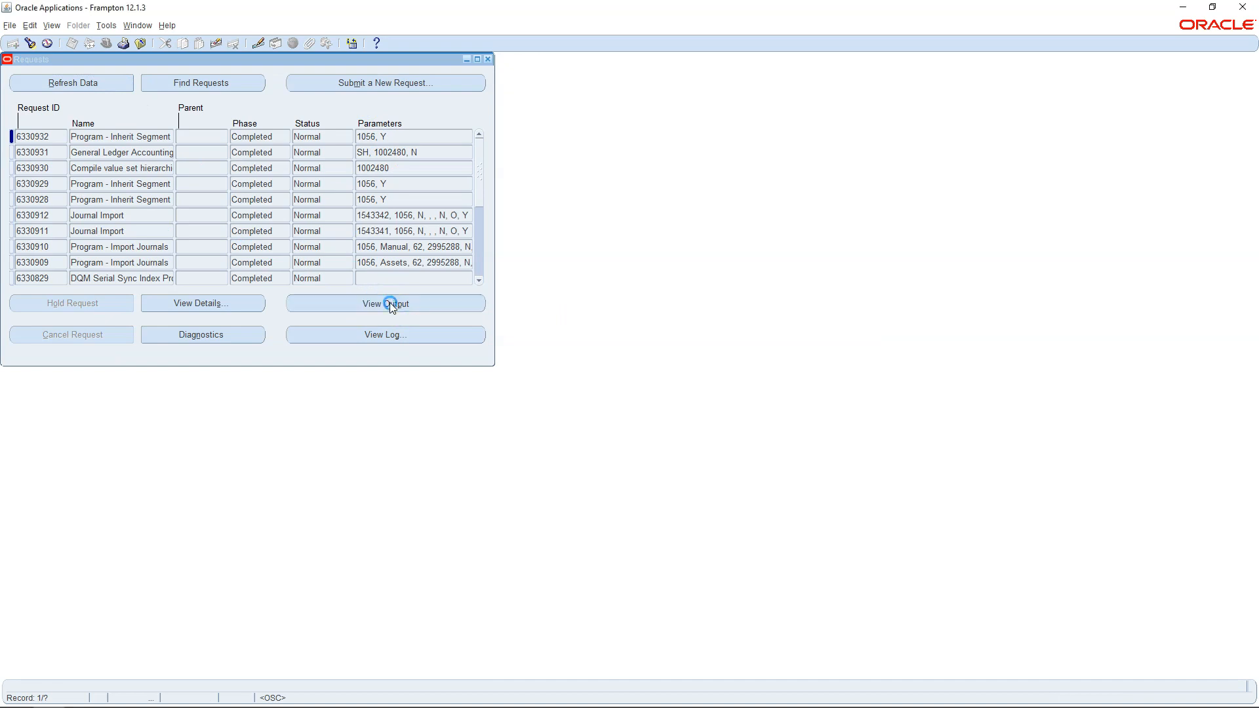
pyautogui.click(79, 140)
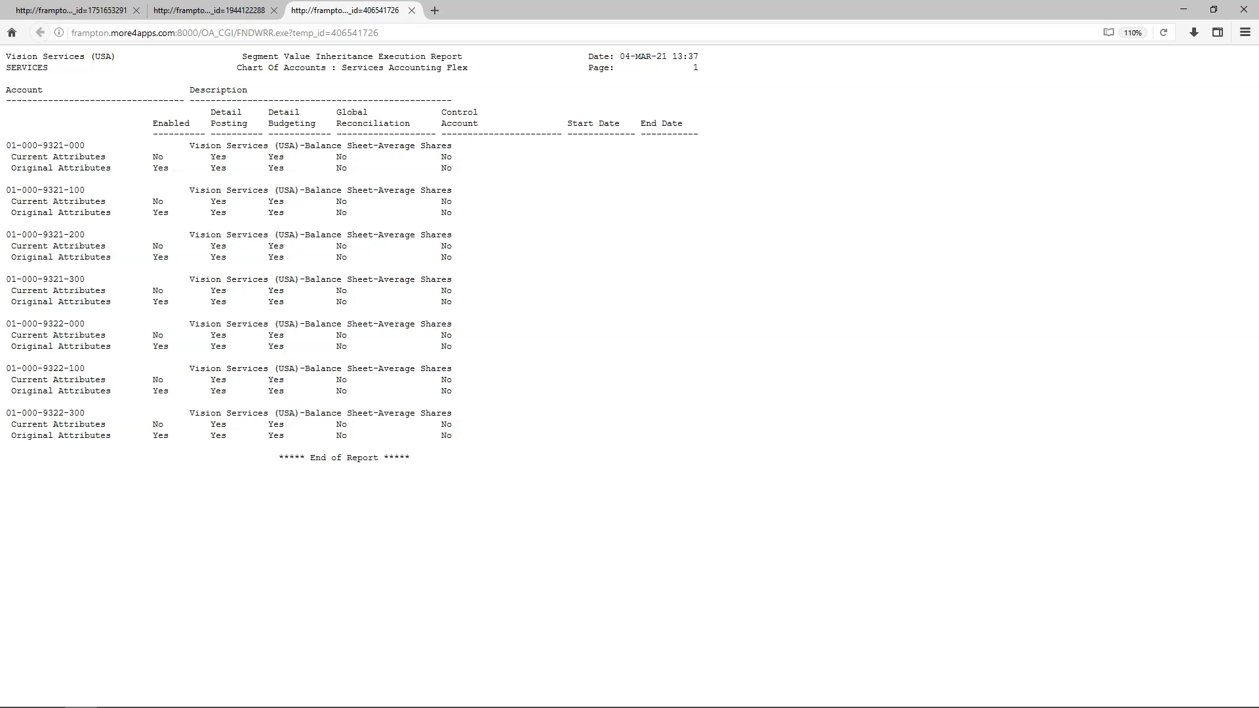
pyautogui.click(160, 434)
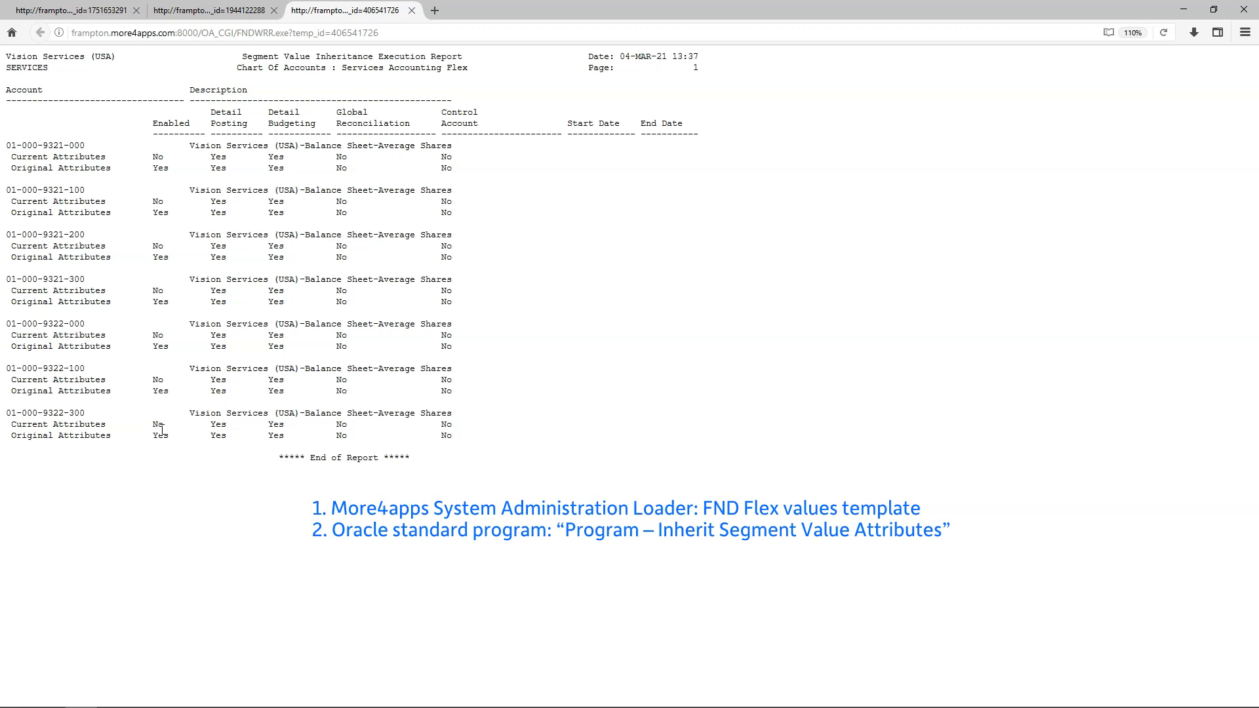
pyautogui.click(163, 430)
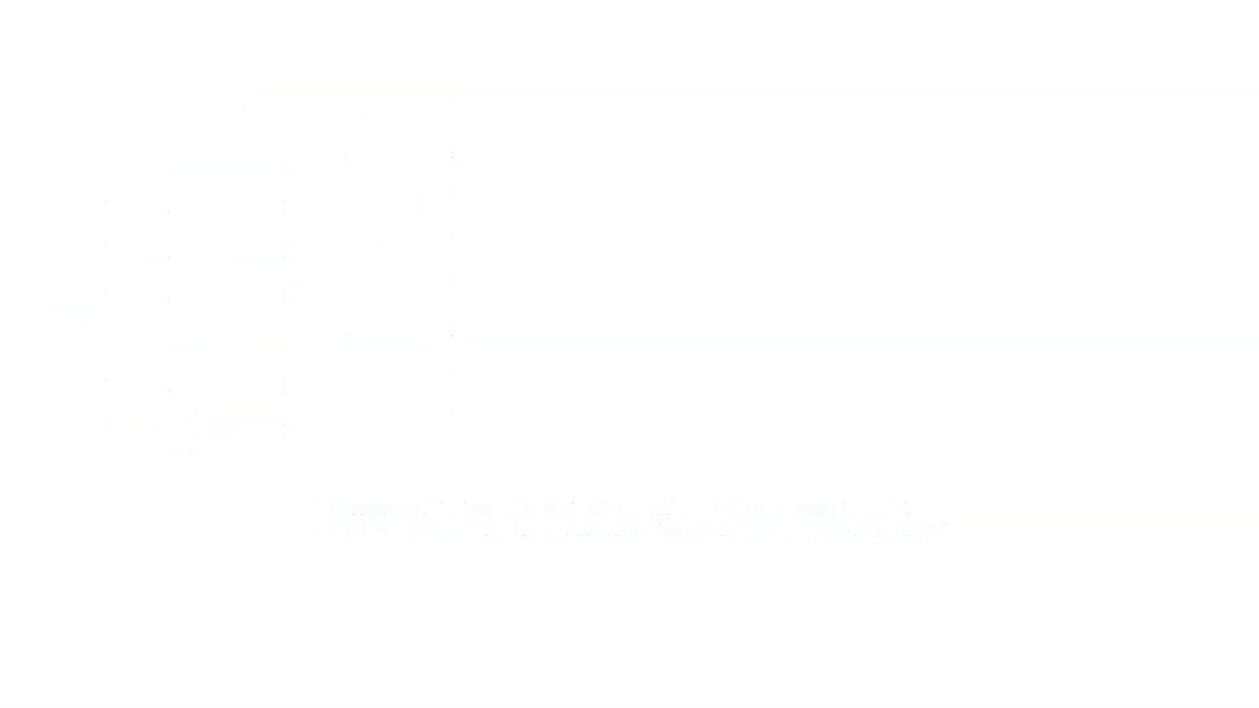